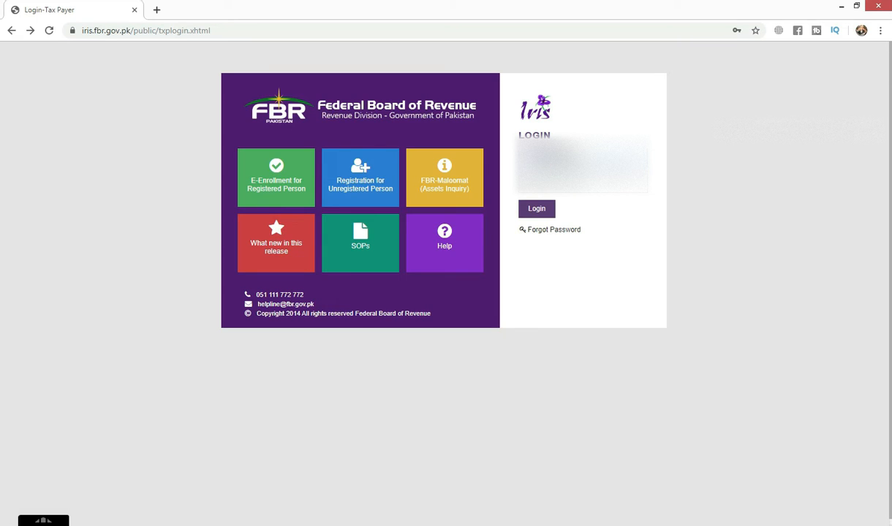
Log in to the taxpayer account and start the original salary return "Salary more than 50% and other sources - Wizard View"
click(544, 215)
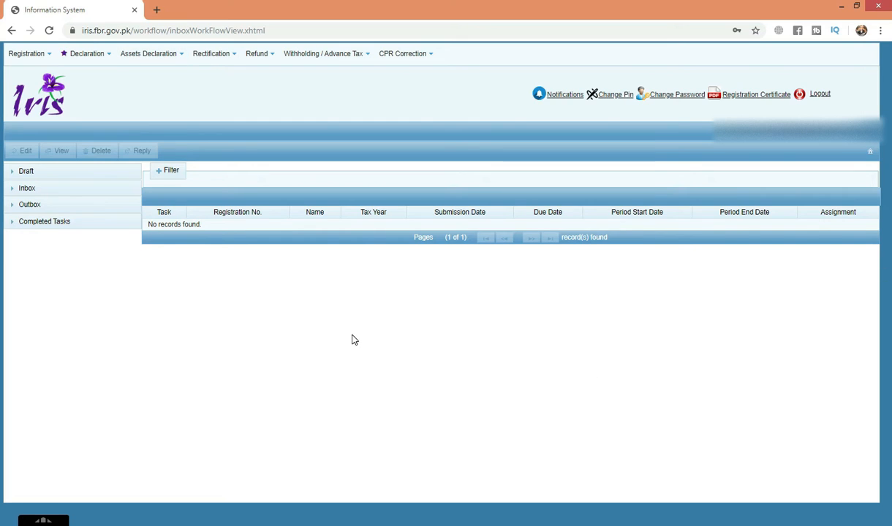
click(99, 58)
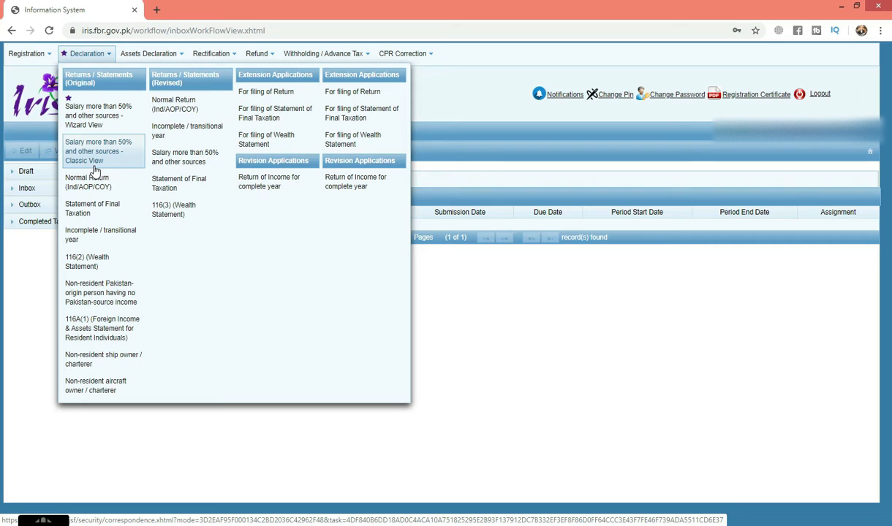
click(109, 115)
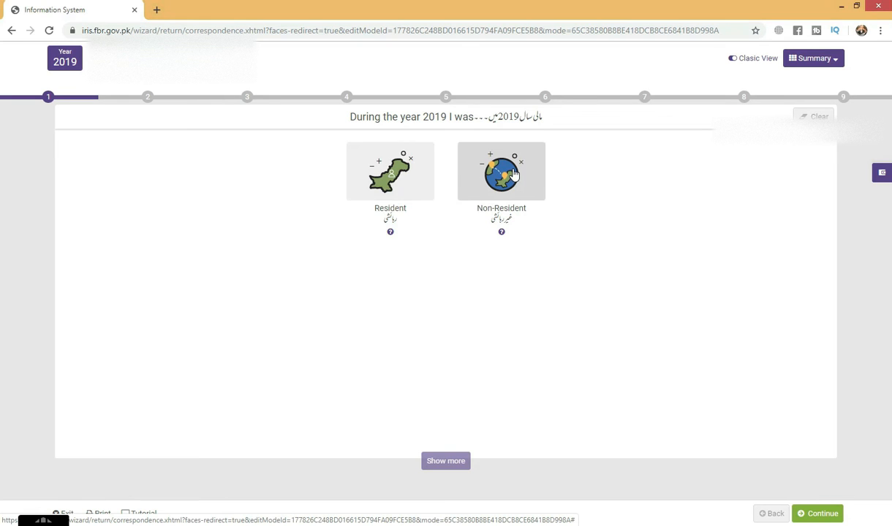
Declare the 2019 residency status as Resident and proceed to salary, allowances and deduction
click(405, 184)
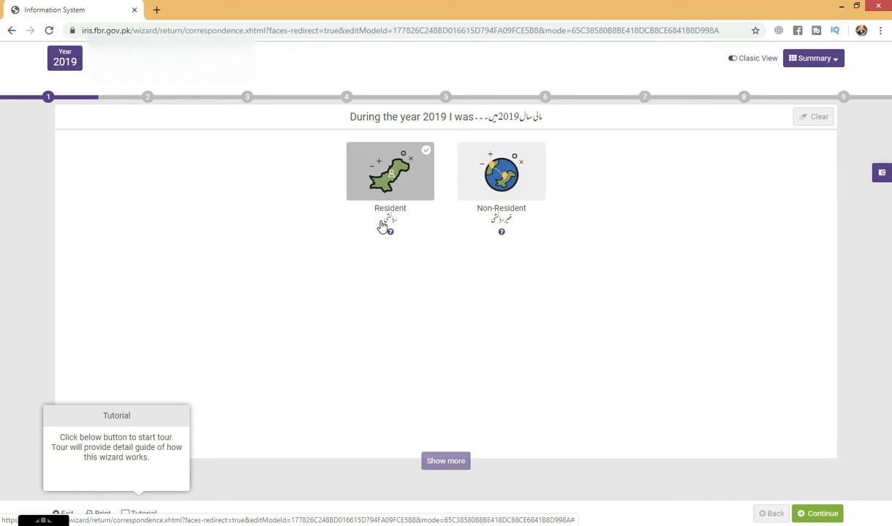
click(818, 514)
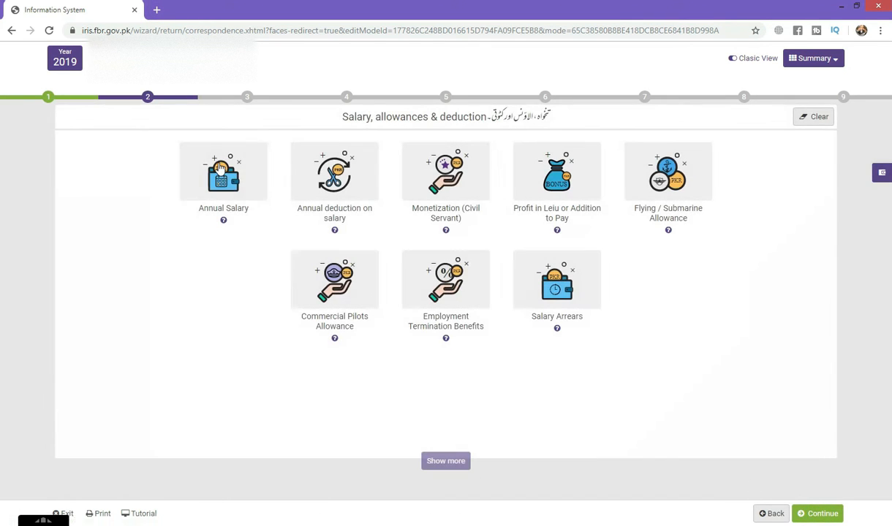
Enter 1,093,407 as the total Annual Salary amount, dismissing the antivirus notification, and save the entry
click(219, 168)
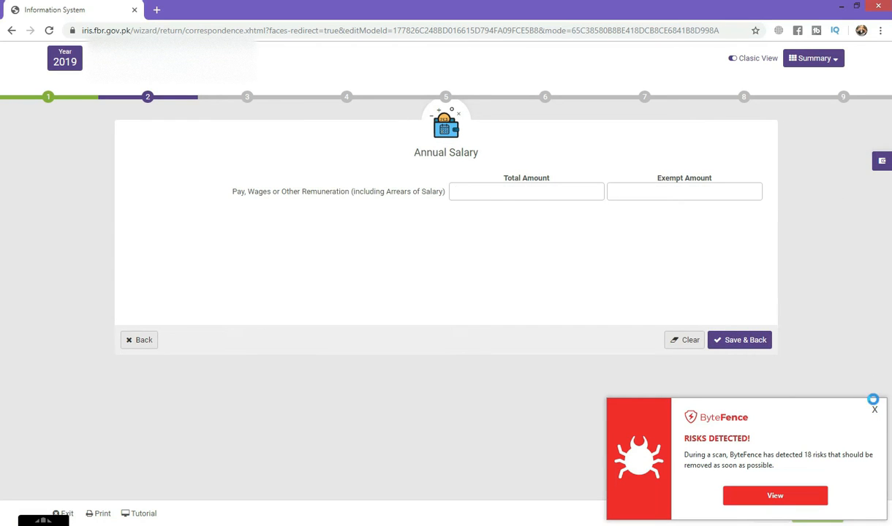
click(874, 409)
click(487, 190)
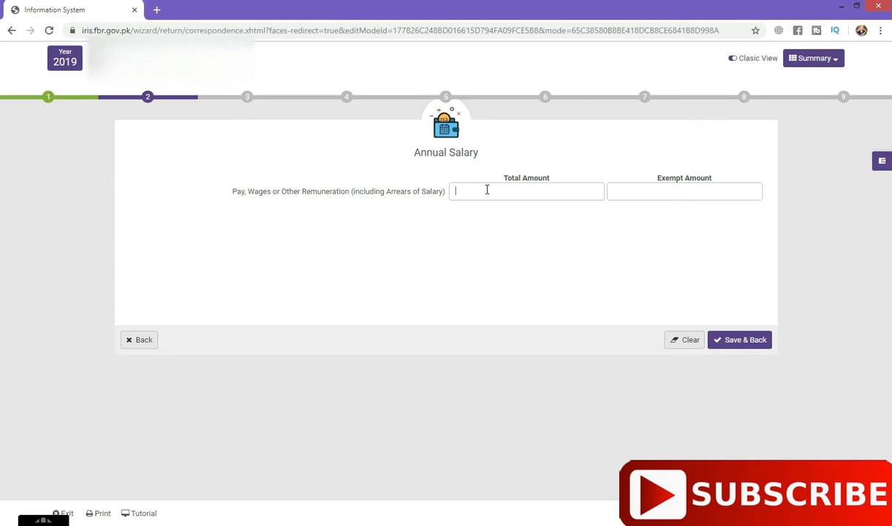
text(1,)
text(09)
text(3,)
text(400)
click(739, 340)
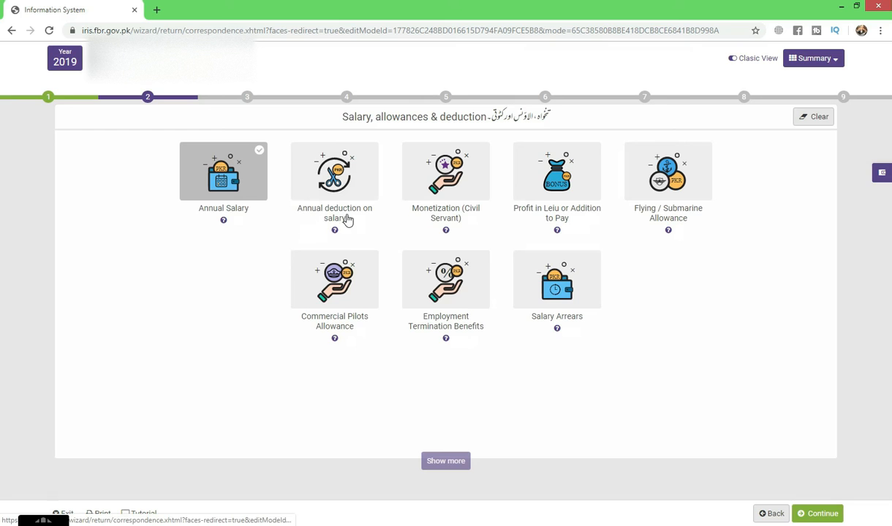
Enter 1,200 as the annual tax deducted on Salary of Provincial Government Employees u/s 149 and save it
click(331, 162)
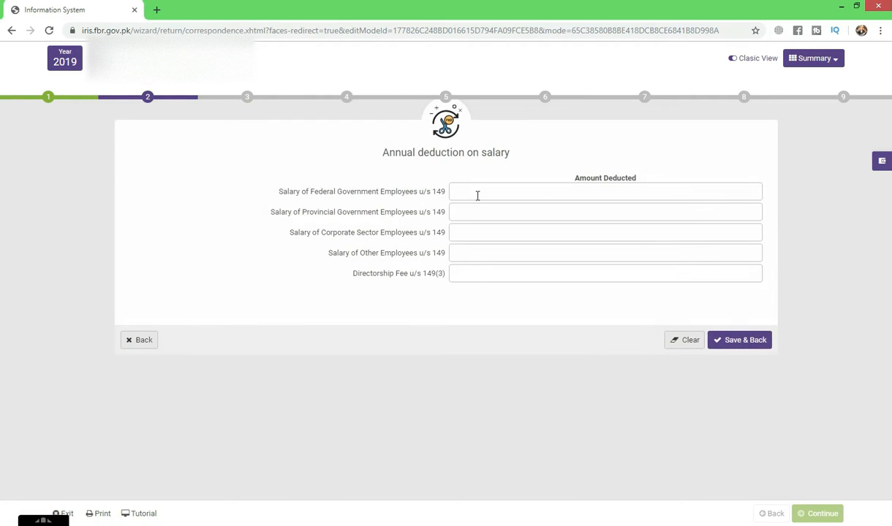
drag(267, 212, 273, 217)
click(274, 217)
click(456, 211)
click(467, 212)
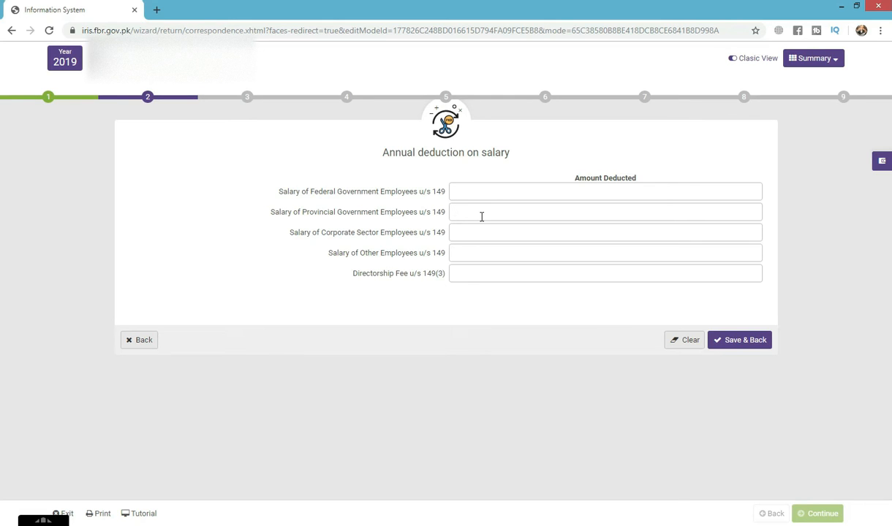
click(481, 217)
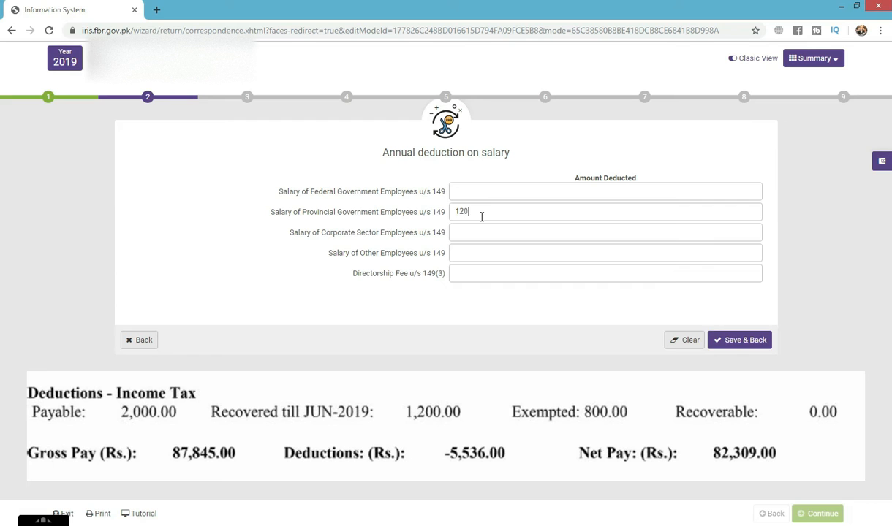
click(729, 343)
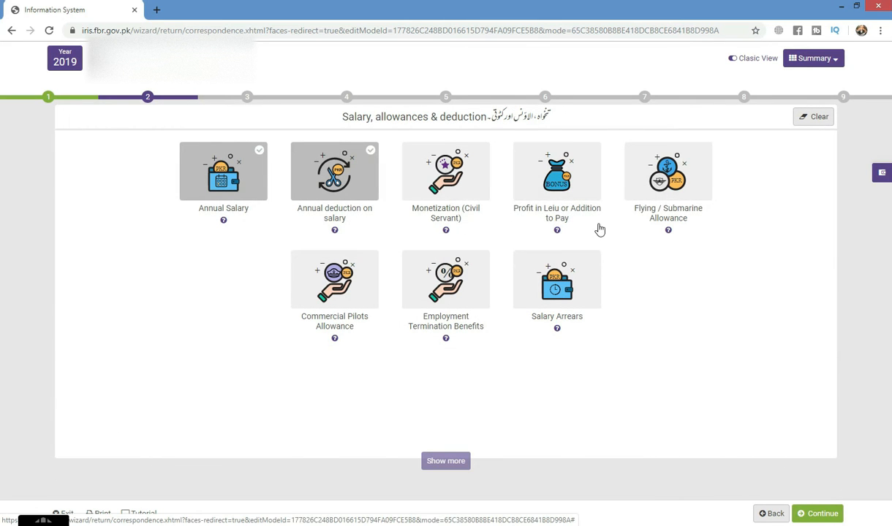
Look at the Salary Arrears form and return to the salary categories without entering anything
click(557, 302)
click(462, 194)
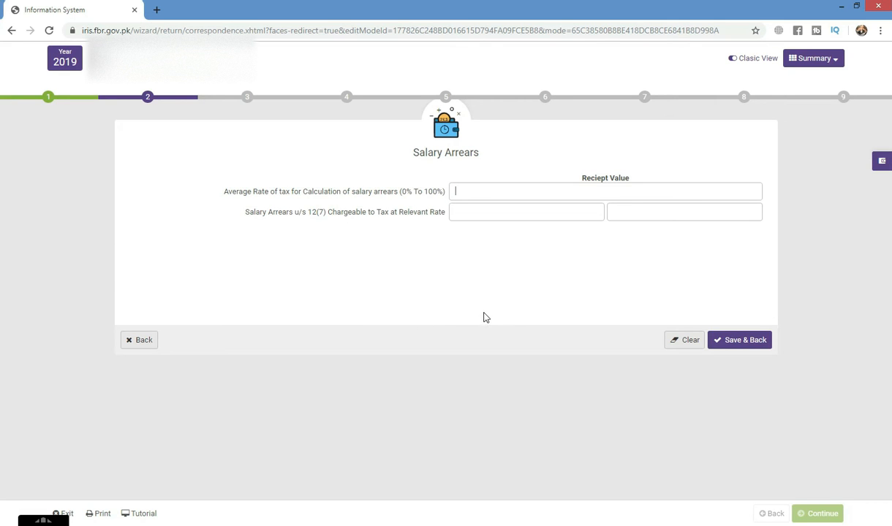
click(139, 341)
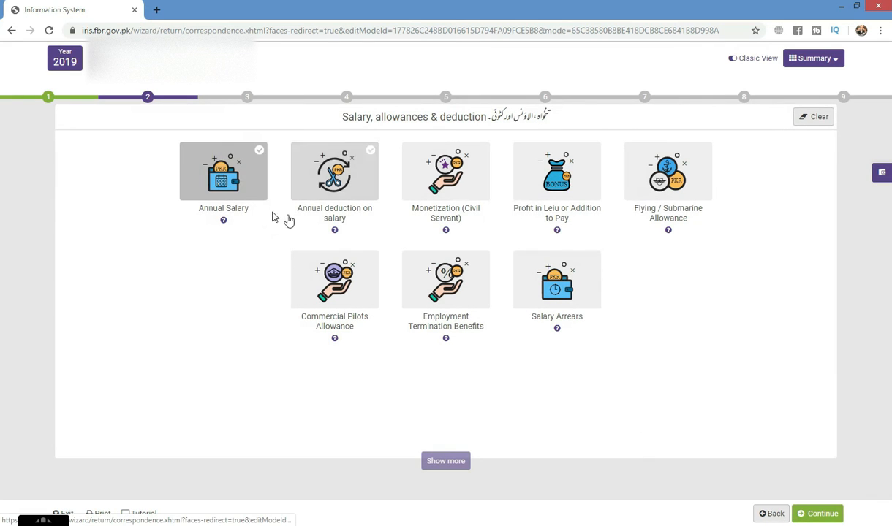
Skip other sources of income, then save a tax reduction of 800 for Full Time Teacher / Researcher and proceed
click(810, 515)
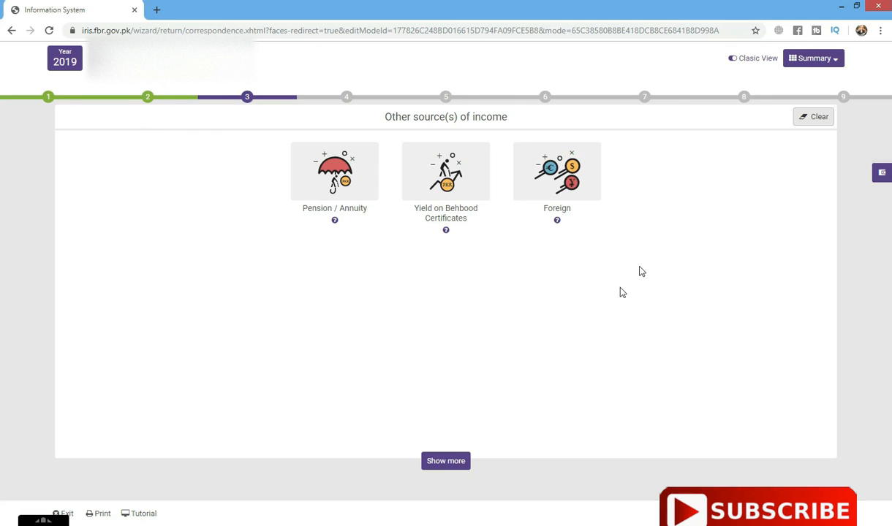
click(812, 513)
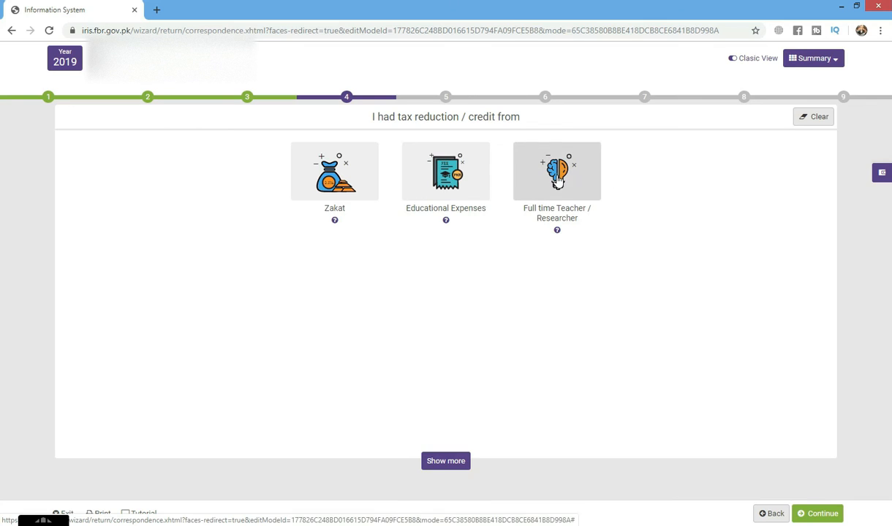
click(557, 187)
click(473, 193)
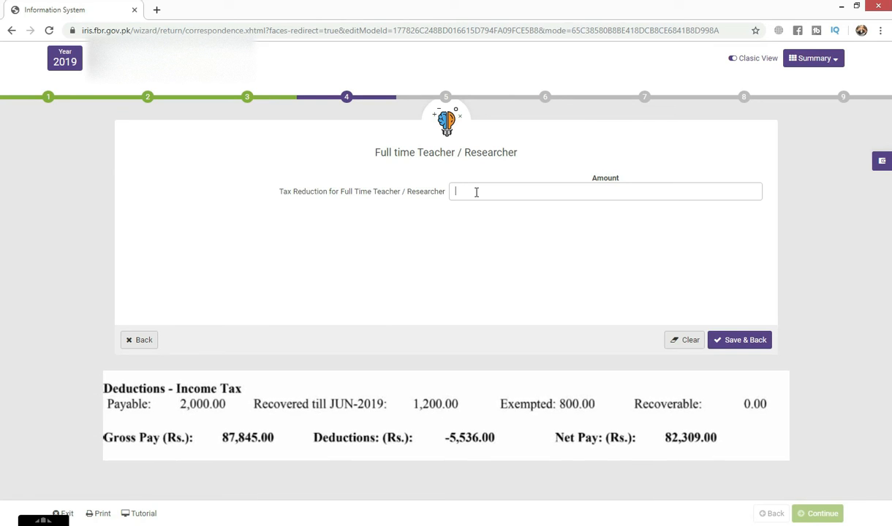
text(8)
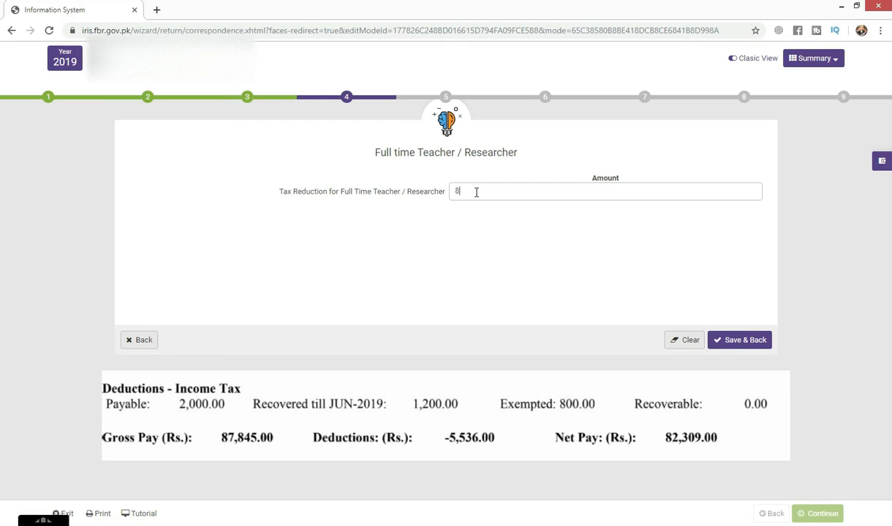
text(00)
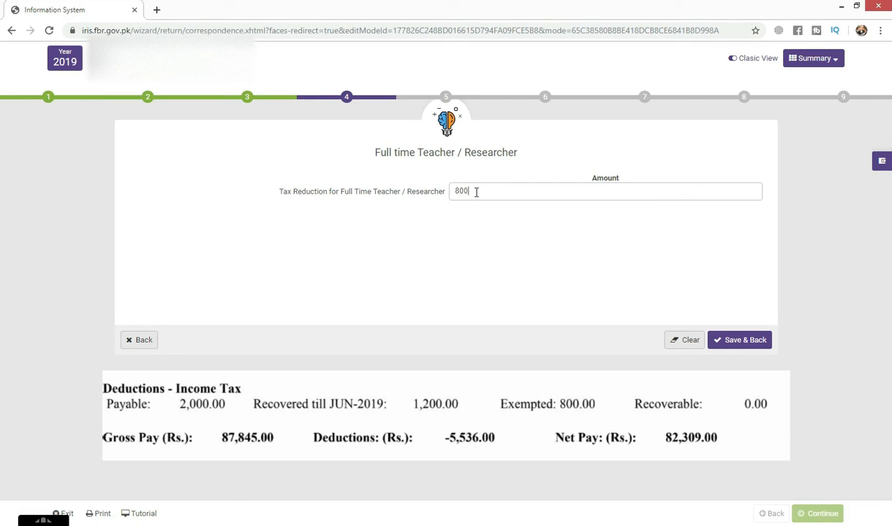
click(734, 343)
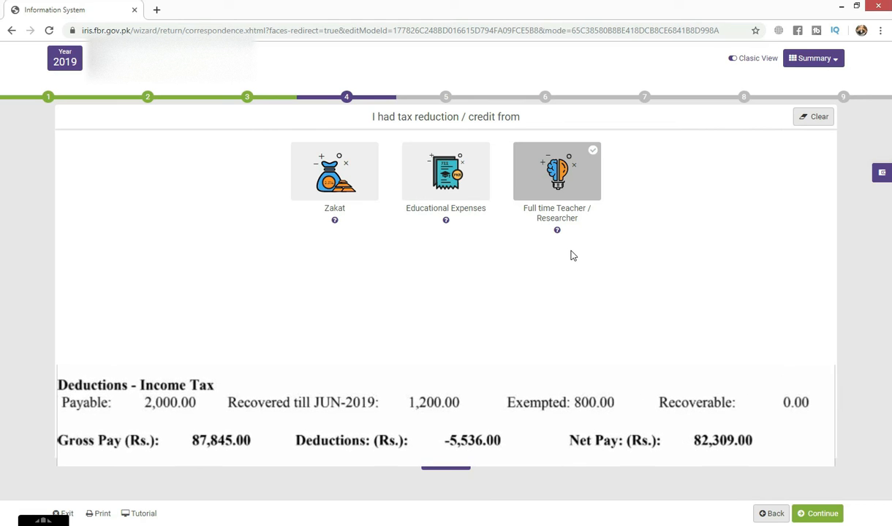
click(825, 514)
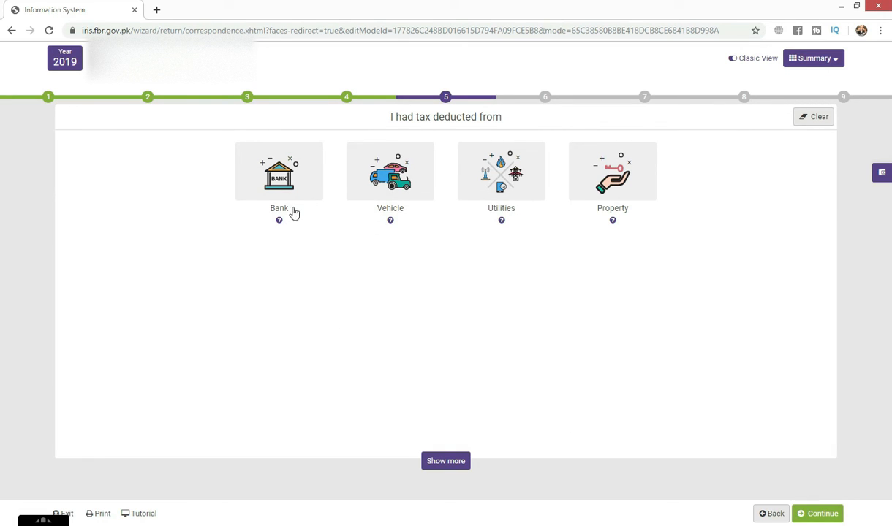
Examine the Bank, Vehicle, Utilities and Property options for deducted tax, leaving each without an entry
click(268, 183)
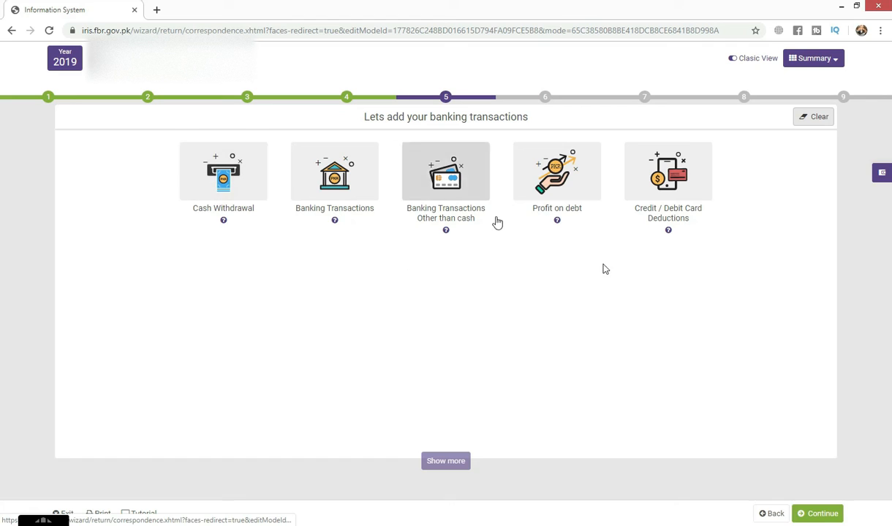
click(772, 515)
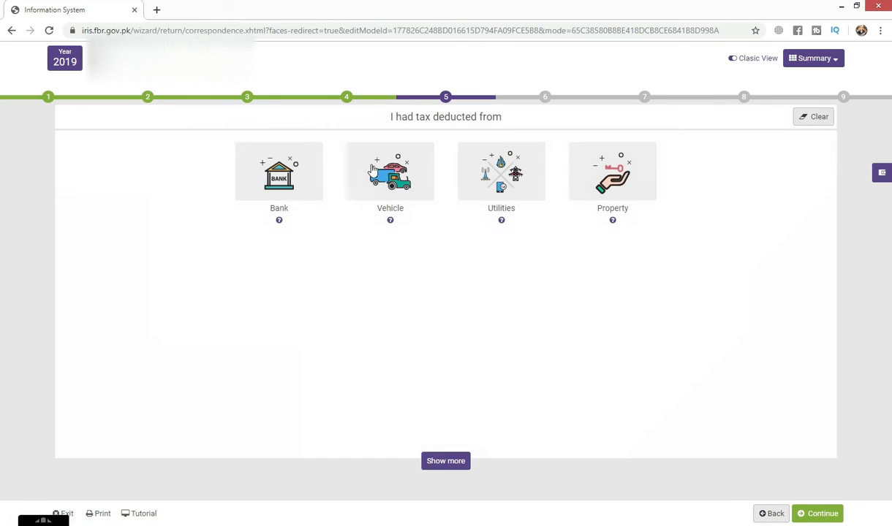
click(391, 169)
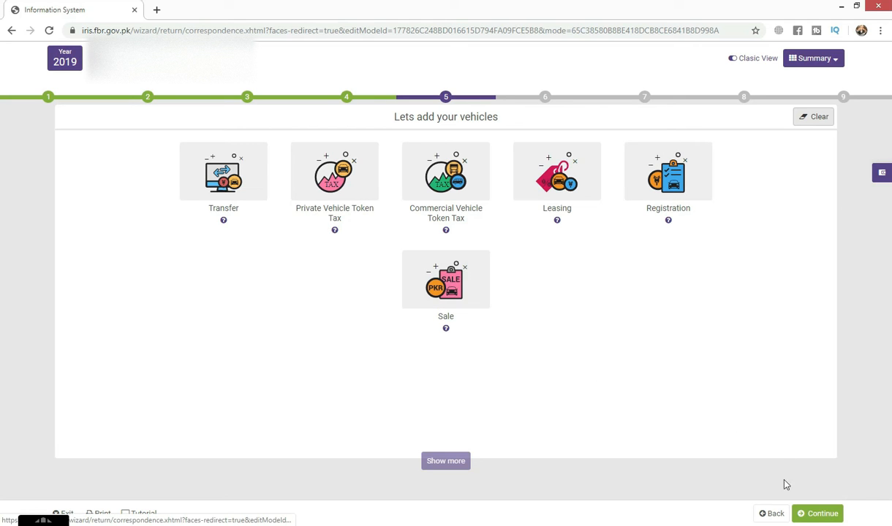
click(772, 514)
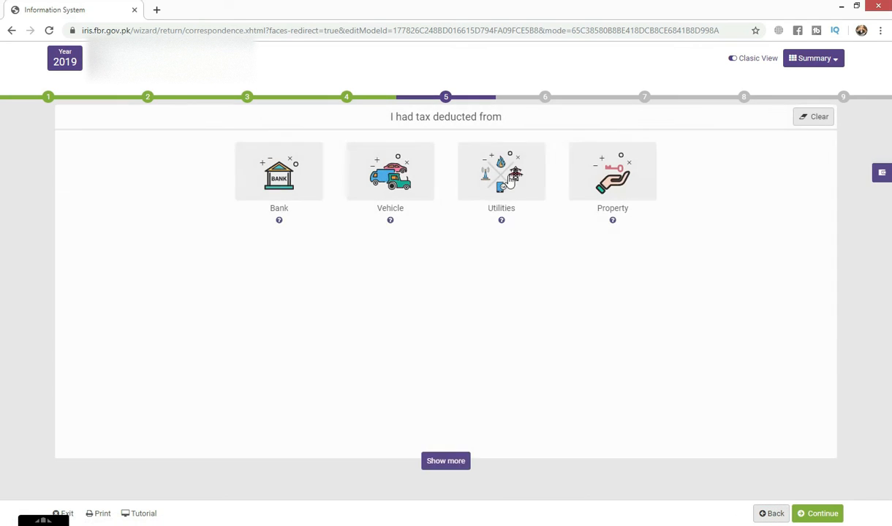
click(490, 168)
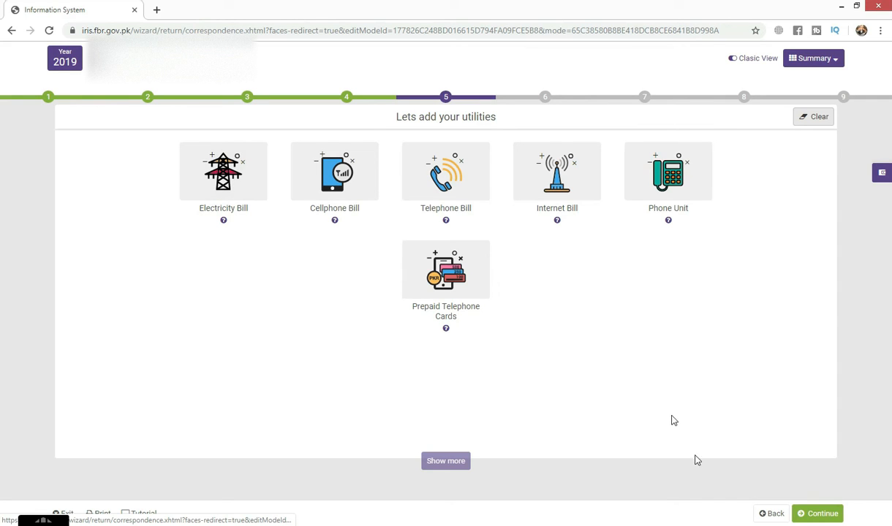
click(771, 513)
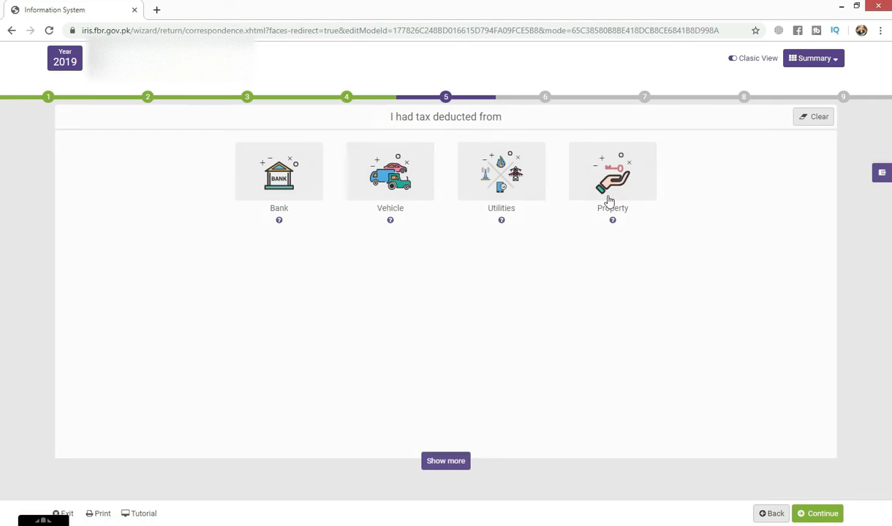
click(617, 181)
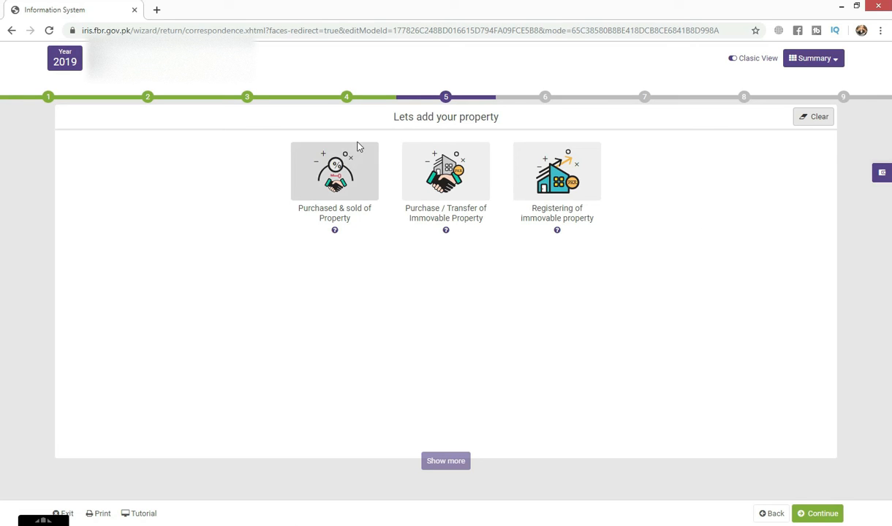
click(768, 514)
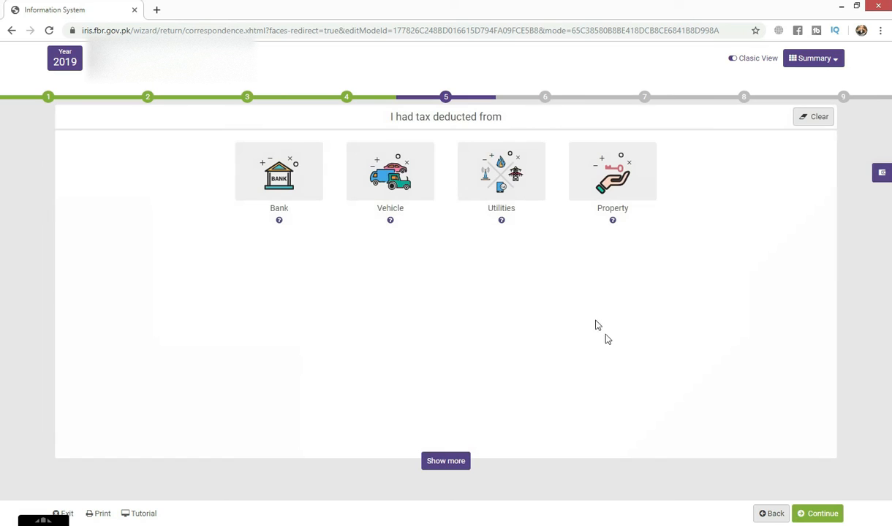
Proceed past the deducted-tax and Other Tax Deductions stages to the wealth statement without adding entries
click(820, 514)
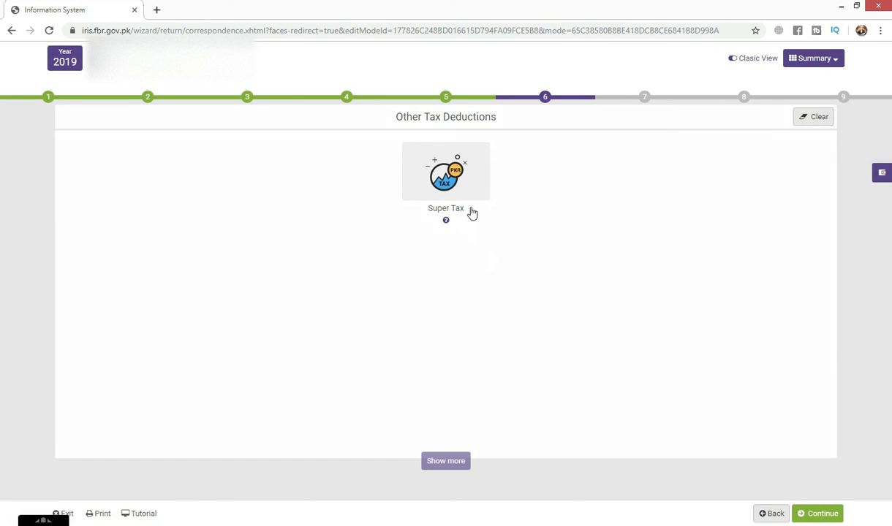
click(814, 515)
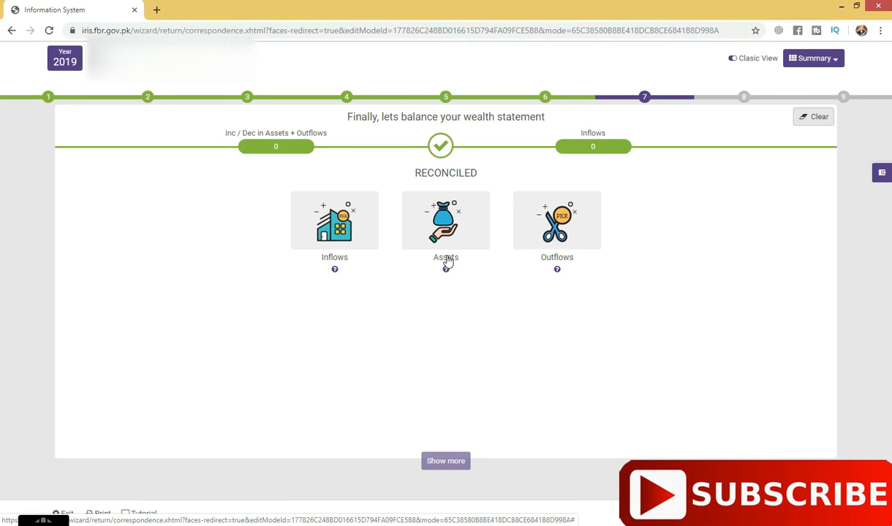
Enter 1,093,407 under Inflows as income declared for the year subject to Normal Tax, and save the inflows
click(334, 220)
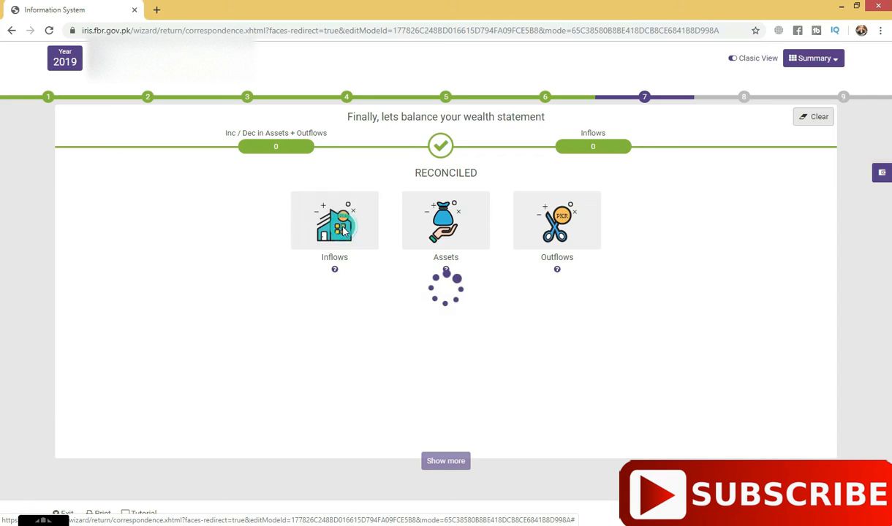
click(467, 188)
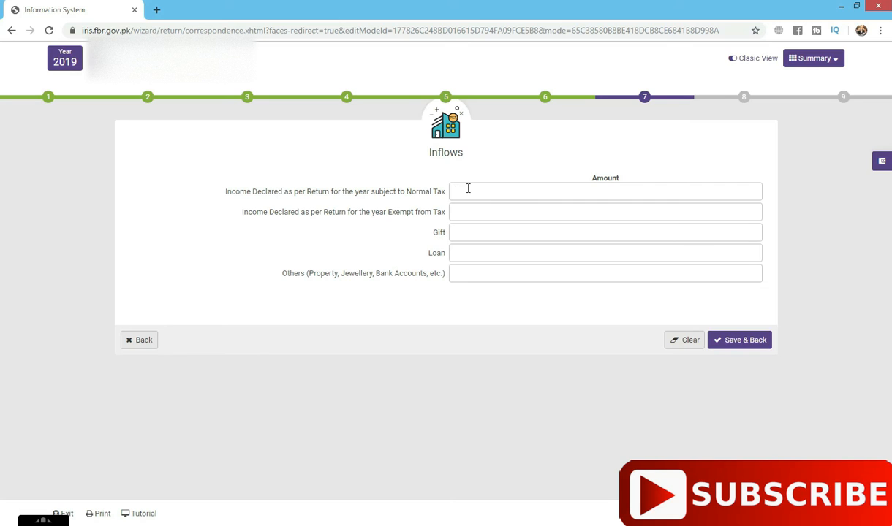
text(1,093,407)
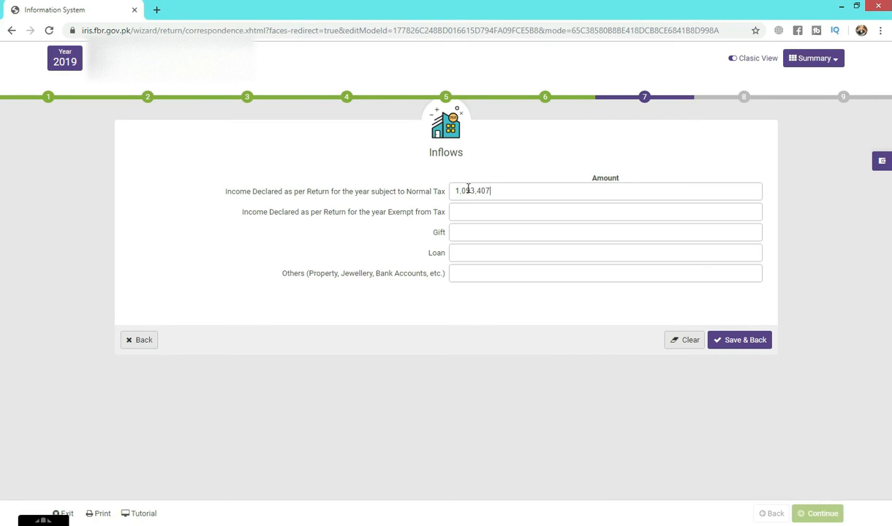
click(468, 234)
click(432, 233)
click(472, 234)
click(481, 268)
click(493, 256)
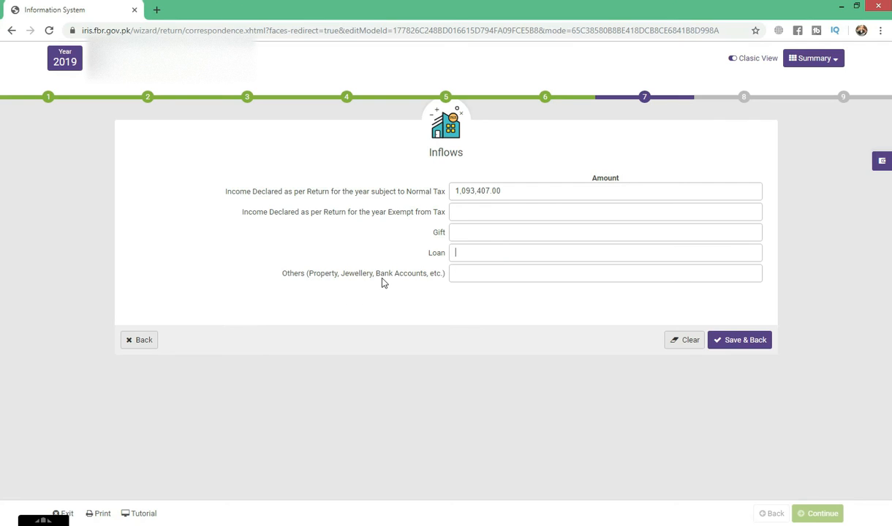
click(507, 276)
text(2)
click(742, 341)
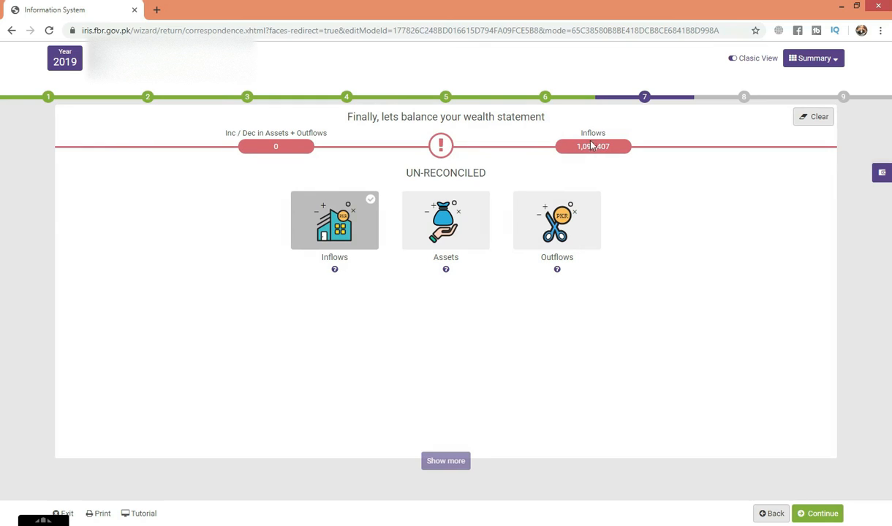
Enter 100,000 for Utilities in the Outflows of the wealth statement
click(573, 147)
click(621, 156)
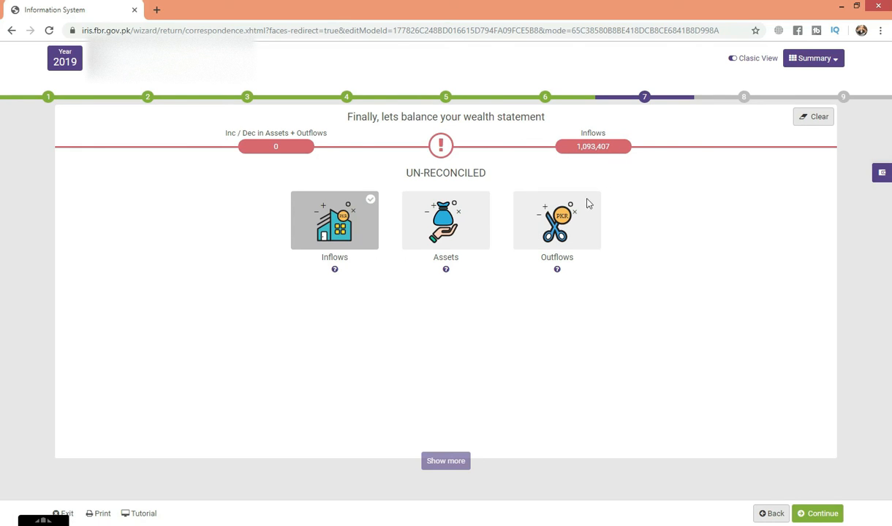
click(566, 234)
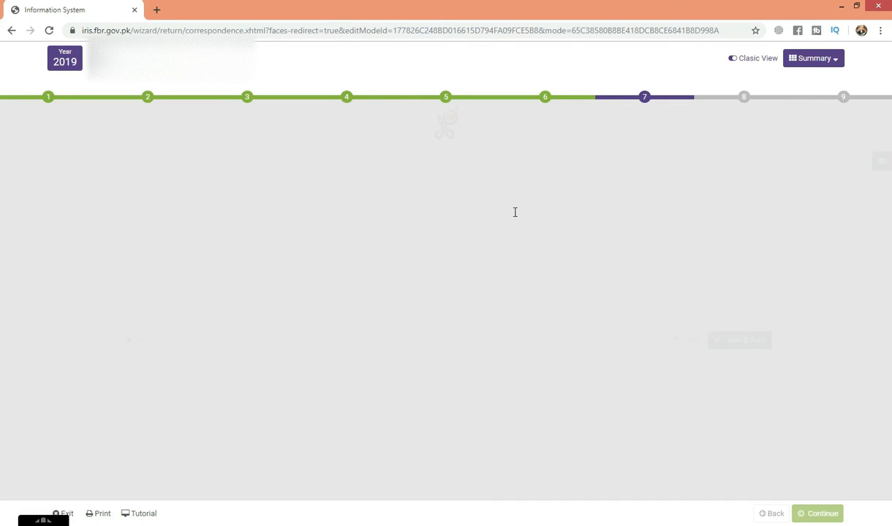
click(487, 193)
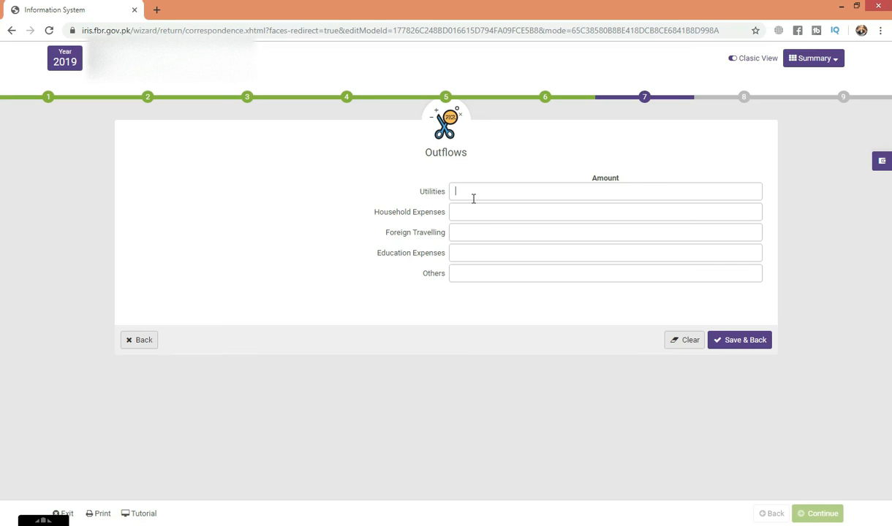
text(100,000)
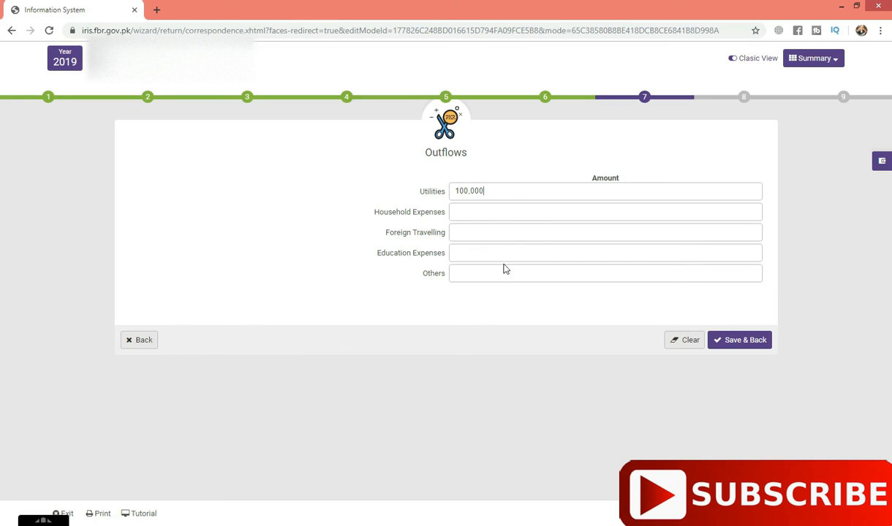
Enter 860,000 for Household Expenses in the Outflows
click(492, 210)
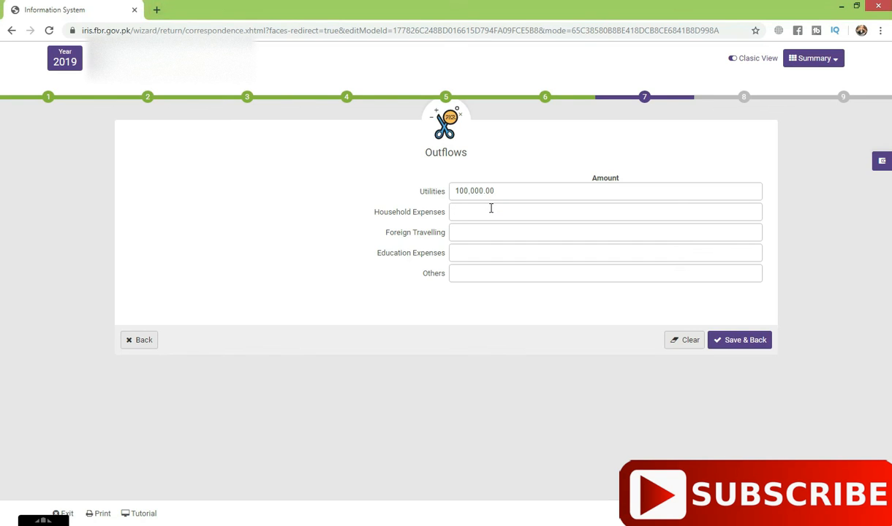
click(492, 211)
text(8600,00)
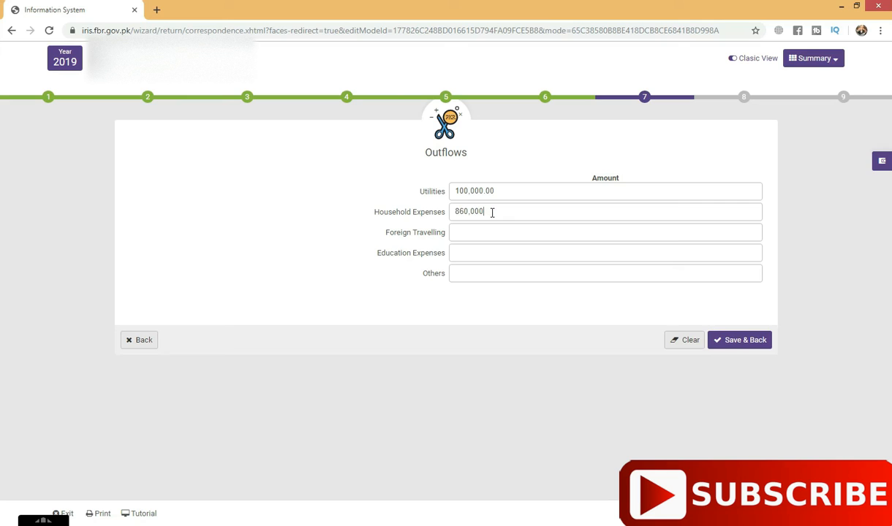
Leave Foreign Travelling and Education Expenses blank, enter 133,407 for Others, and save the outflows
click(449, 231)
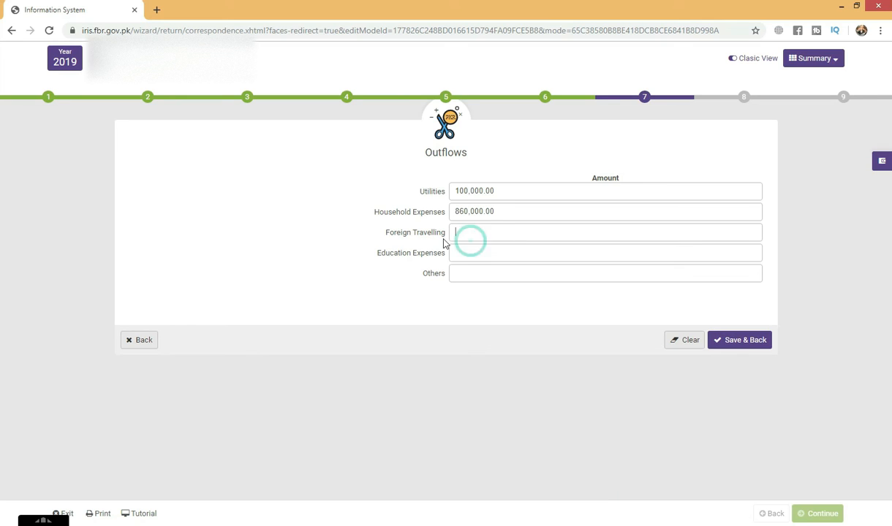
drag(451, 234, 468, 232)
click(490, 231)
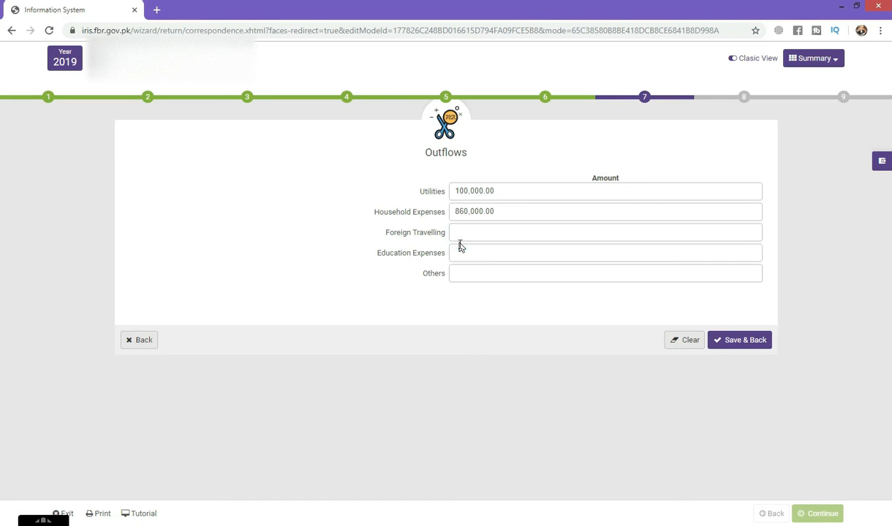
click(465, 258)
click(478, 275)
text(133,407)
click(746, 348)
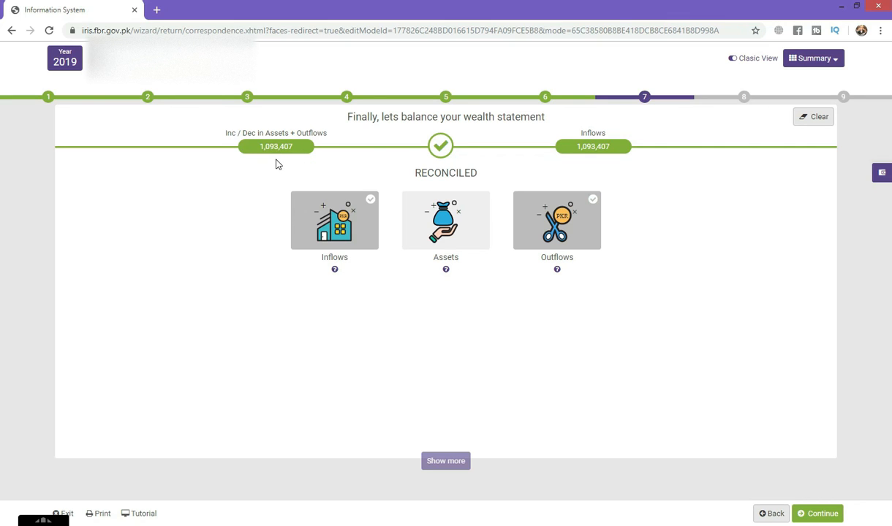
Enter 1,721,000 as Net Assets Previous Year in the Assets of the wealth statement
click(442, 231)
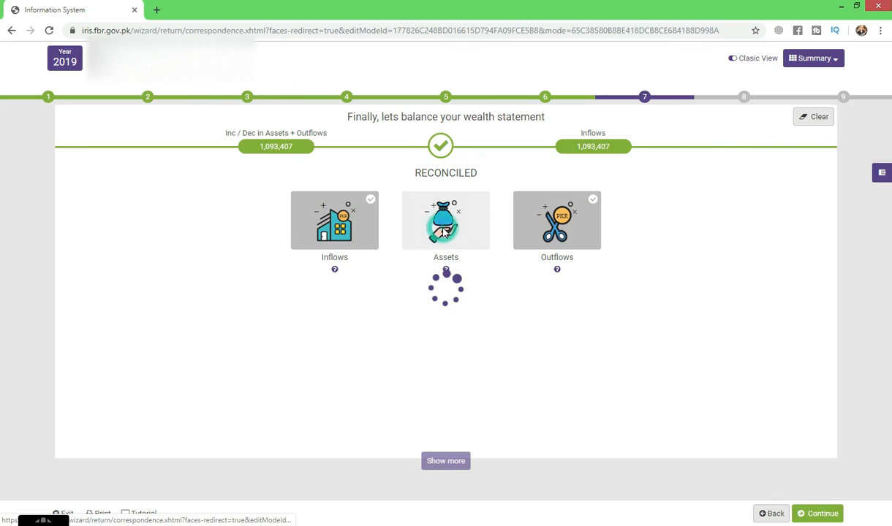
click(462, 192)
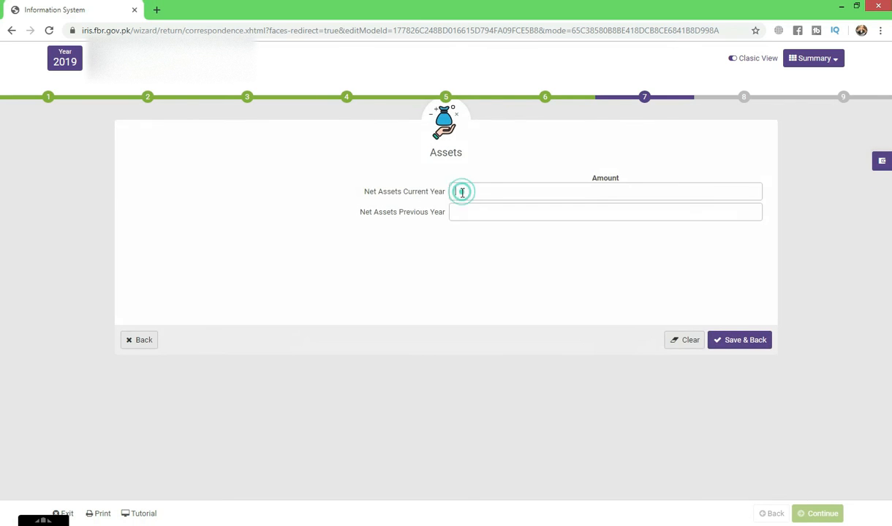
click(465, 211)
text(1,721,000)
Enter 1,721,000 as Net Assets Current Year
click(486, 190)
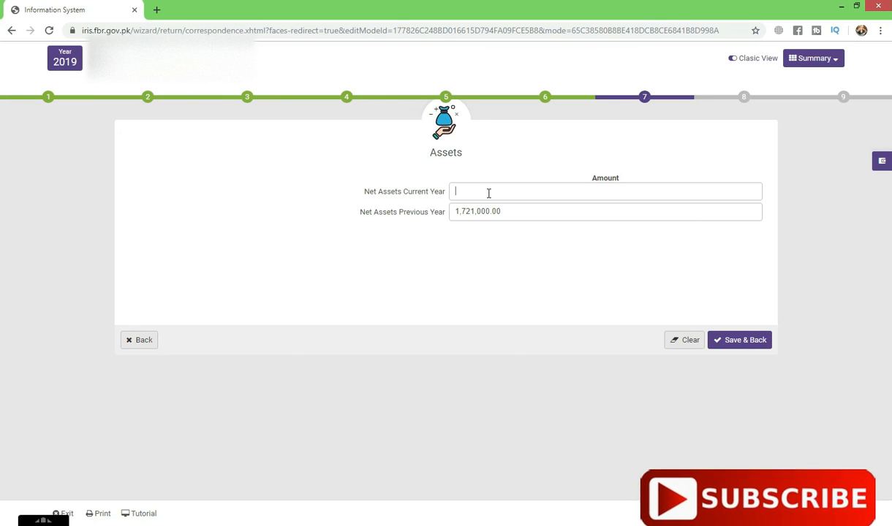
text(17)
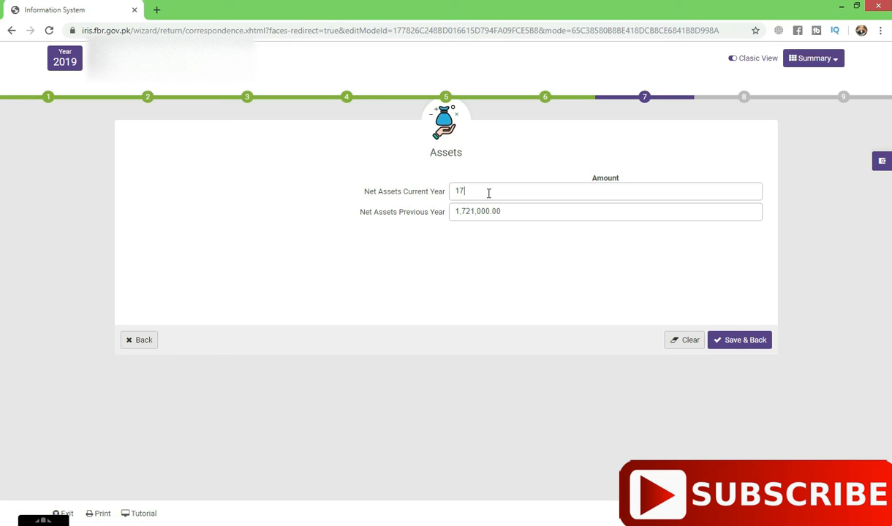
text(21,000)
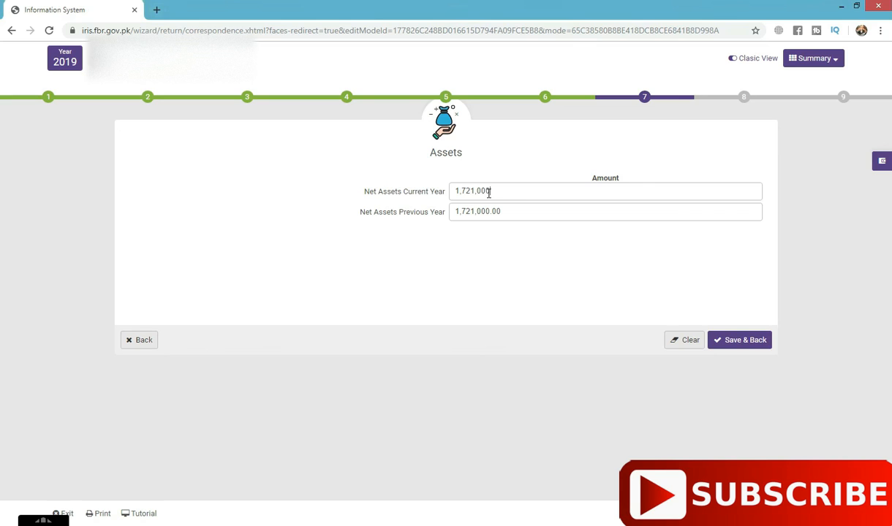
click(555, 268)
drag(350, 187, 408, 197)
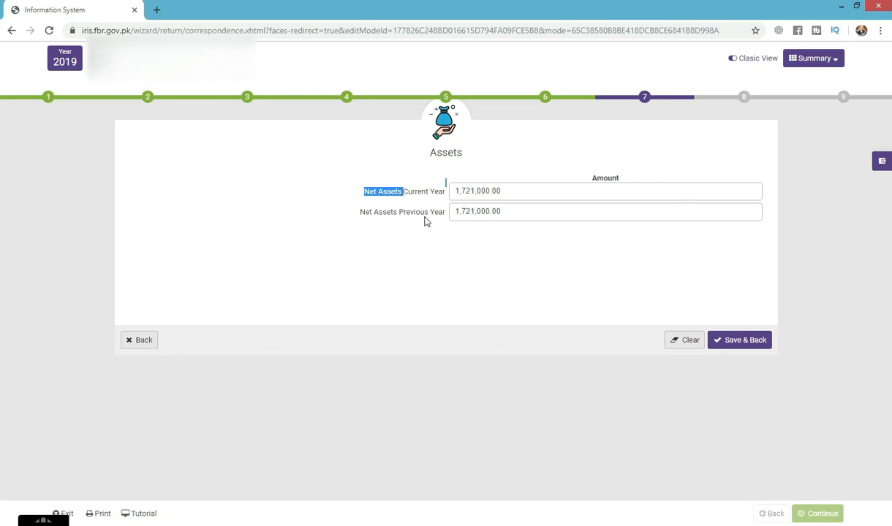
click(437, 237)
click(349, 194)
drag(395, 215, 362, 214)
drag(401, 192, 400, 216)
triple_click(377, 194)
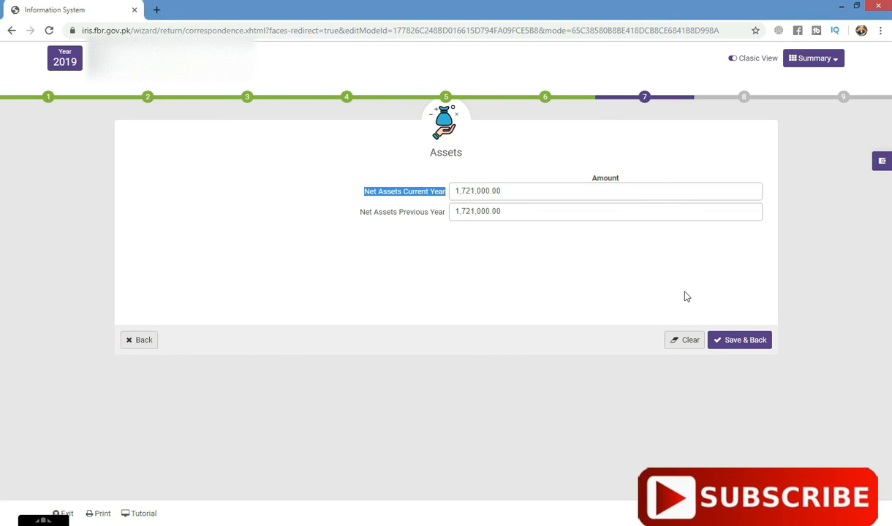
Save the net assets and proceed through the remaining wizard stages to the PIN field of the Declaration
click(745, 340)
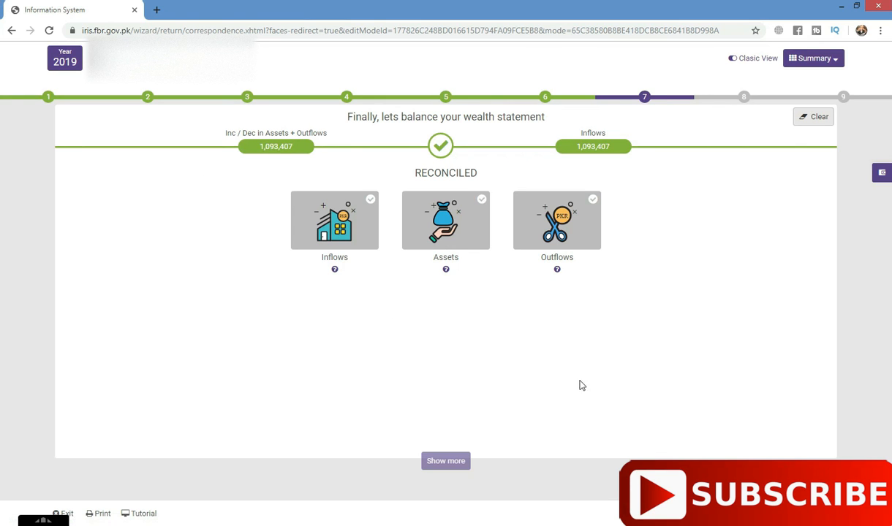
click(815, 513)
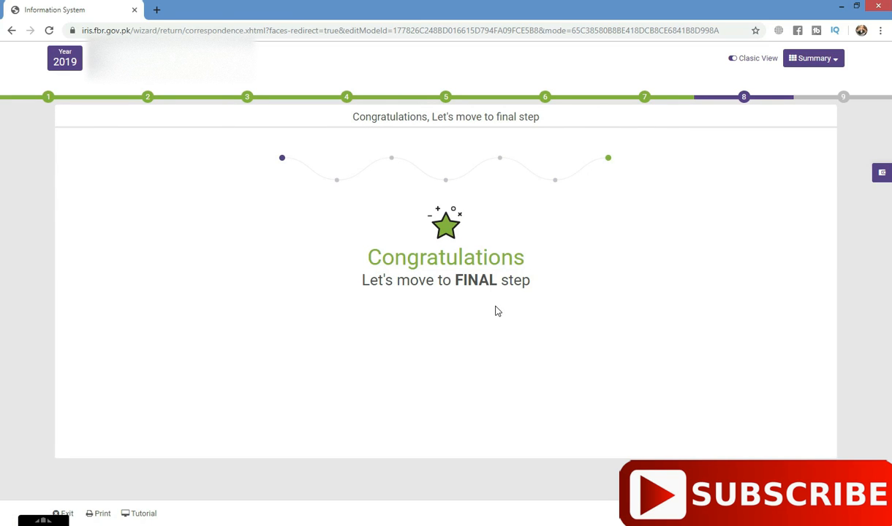
click(815, 513)
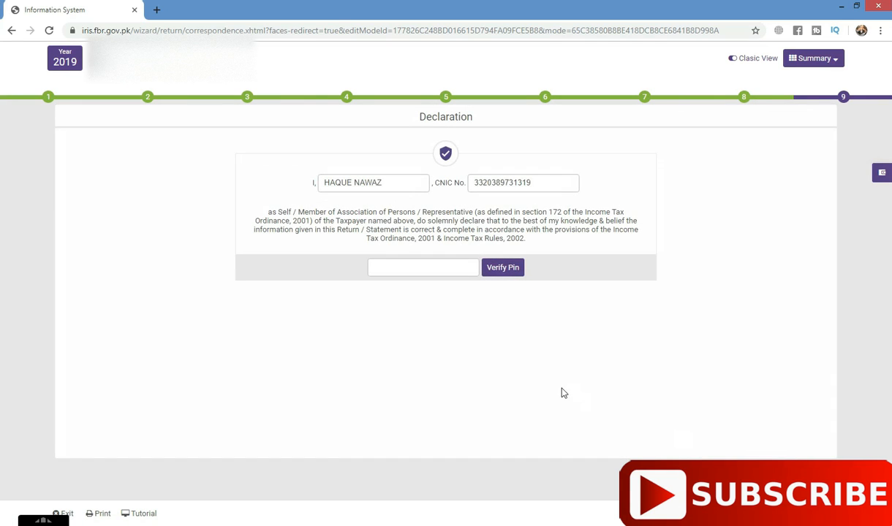
click(425, 269)
click(449, 267)
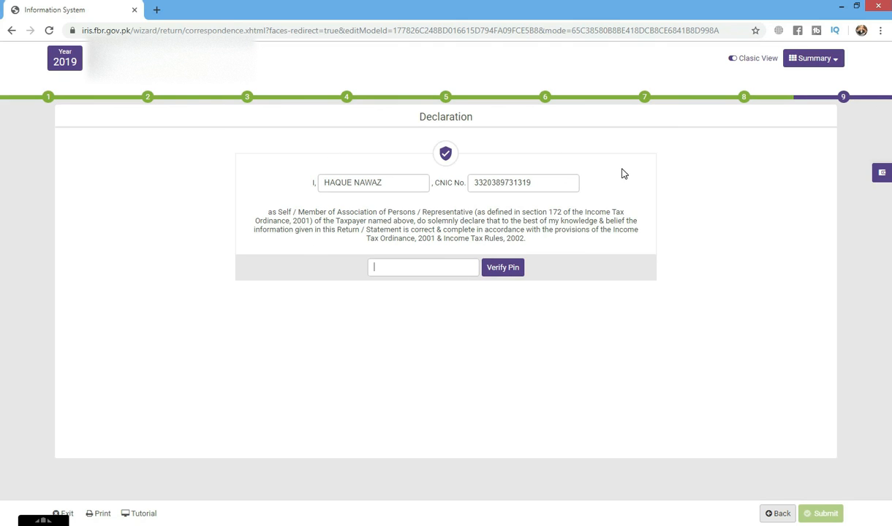
Examine the Income Tax Return and Wealth Statement figures in the Summary, then return to the Declaration's PIN field
click(810, 59)
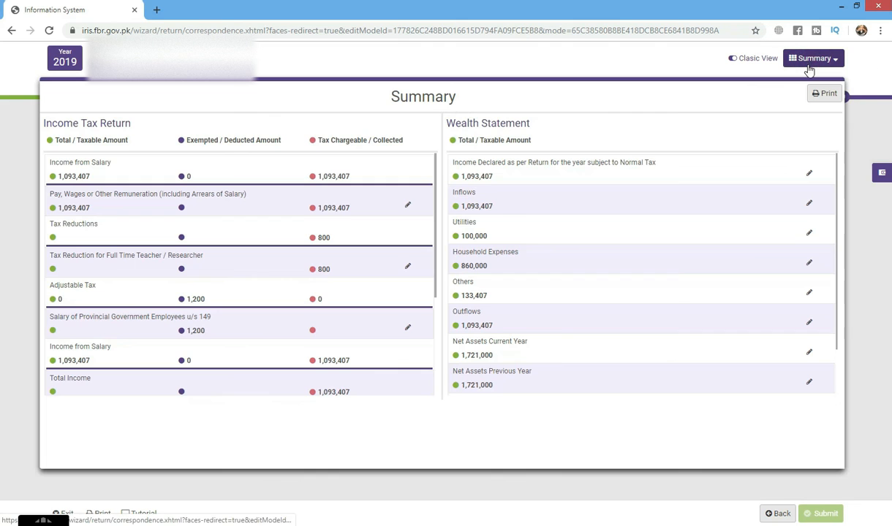
scroll(554, 261, down, 2)
scroll(555, 261, up, 2)
scroll(203, 205, down, 2)
scroll(198, 205, up, 2)
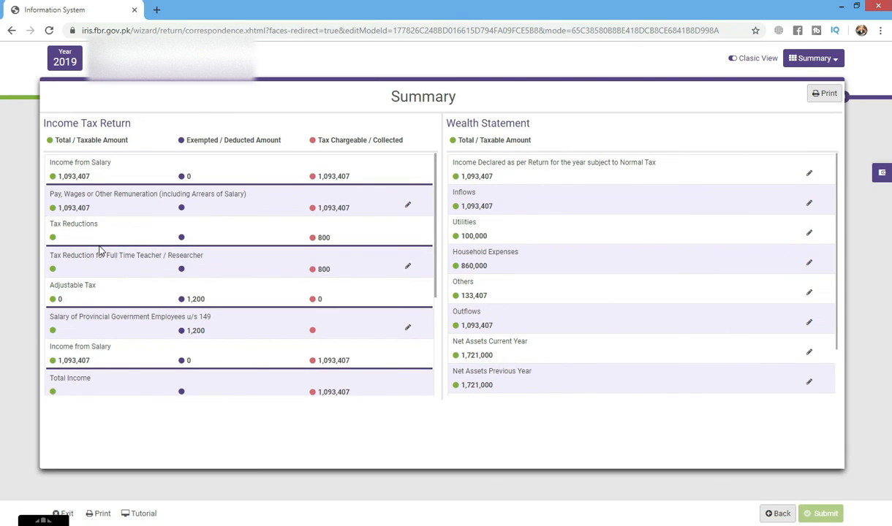
scroll(97, 240, down, 3)
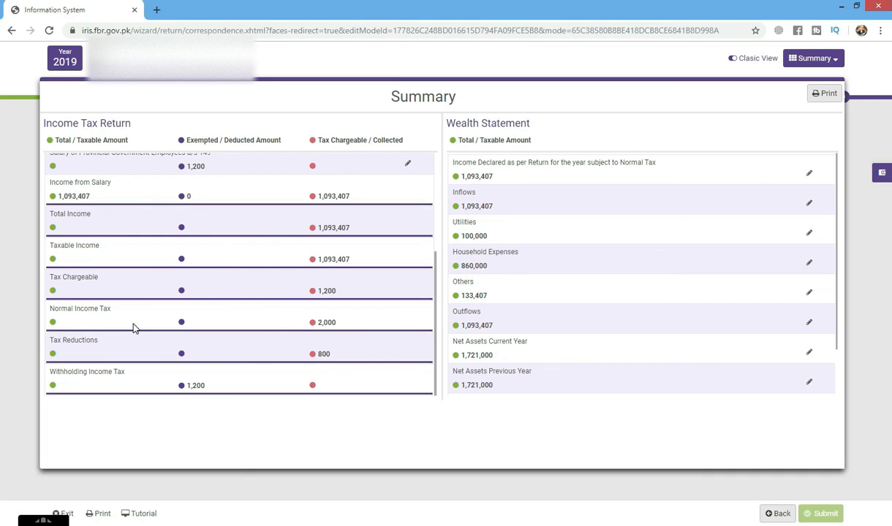
scroll(191, 316, up, 3)
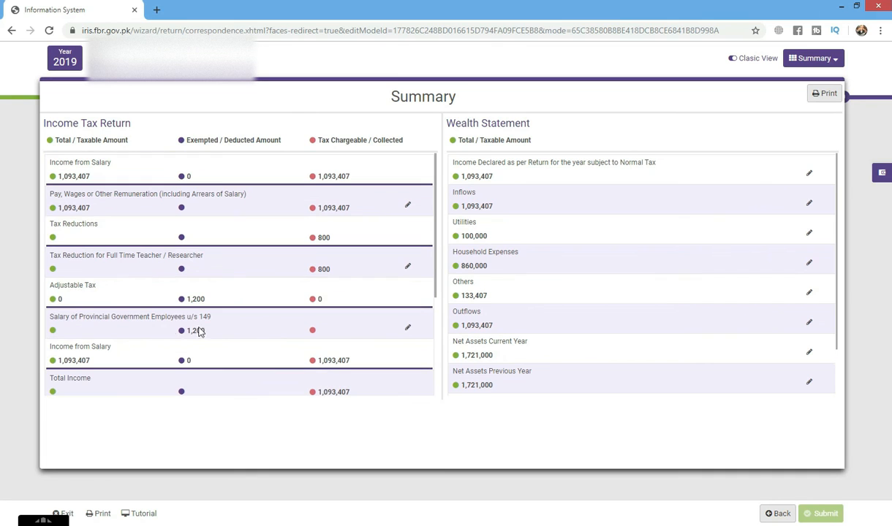
click(623, 58)
click(403, 265)
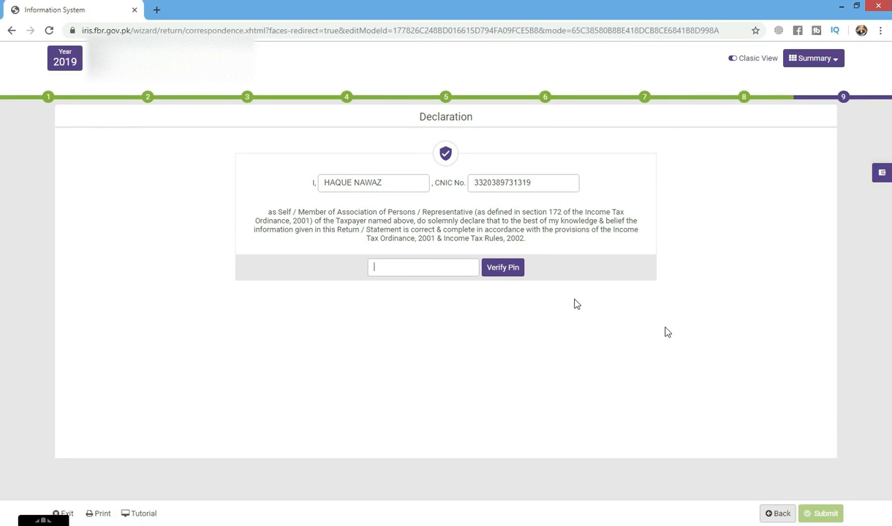